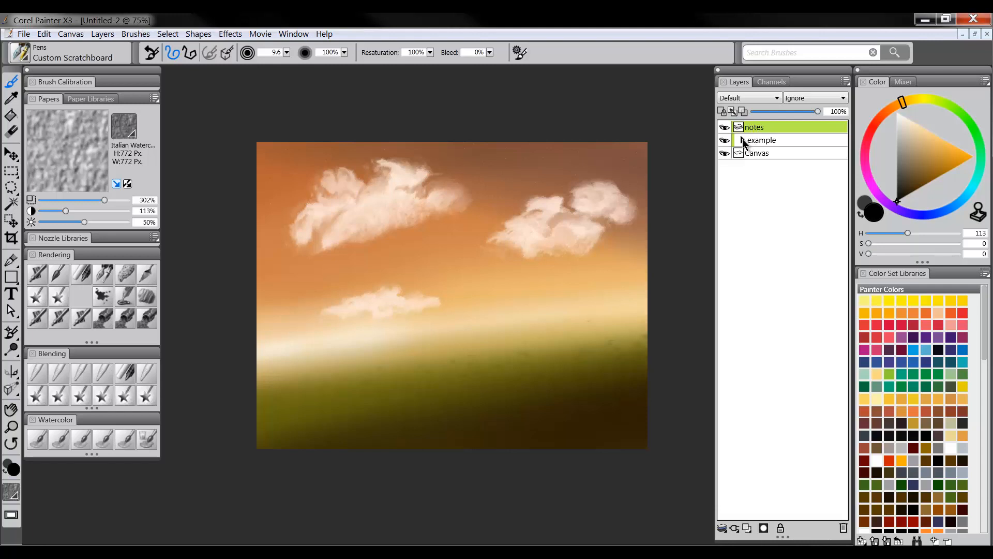
Expand the example group, select its clouds layer, and toggle that layer's visibility off and on to check its contents.
click(743, 139)
click(762, 141)
click(763, 152)
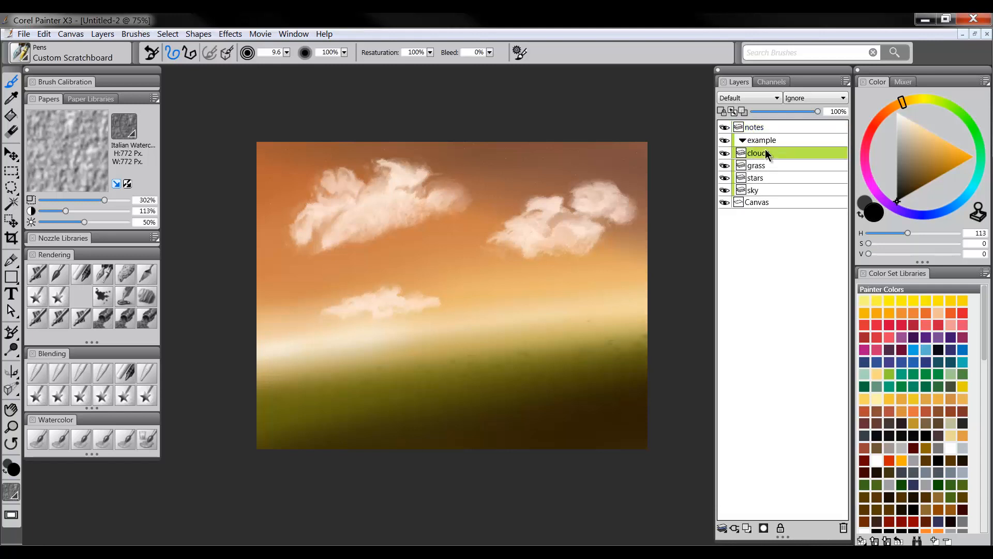
click(724, 153)
click(724, 153)
click(725, 153)
click(725, 153)
Move the whole clouds layer slightly up and left with the Layer Adjuster tool.
click(13, 155)
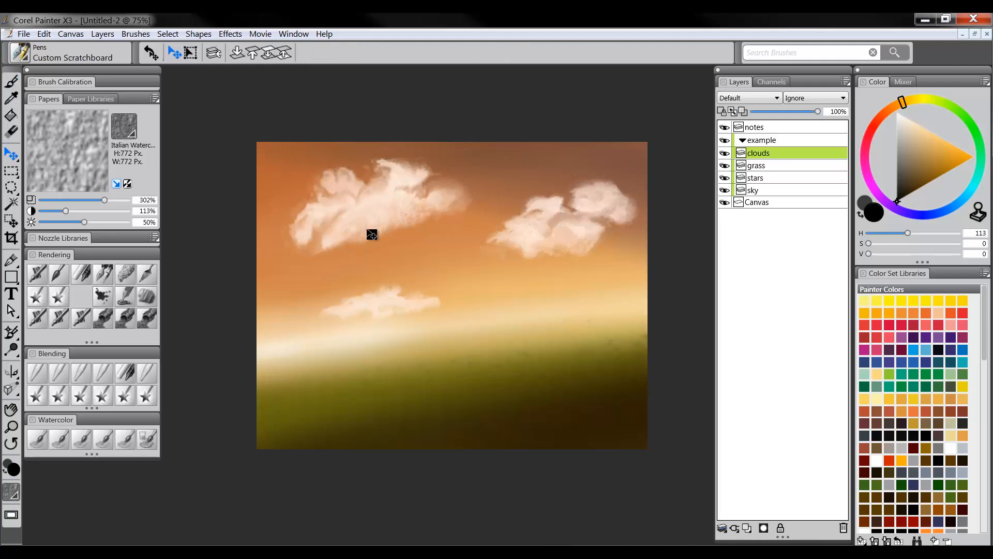
mouse_move(372, 233)
mouse_down()
mouse_move(379, 264)
mouse_move(372, 231)
mouse_up()
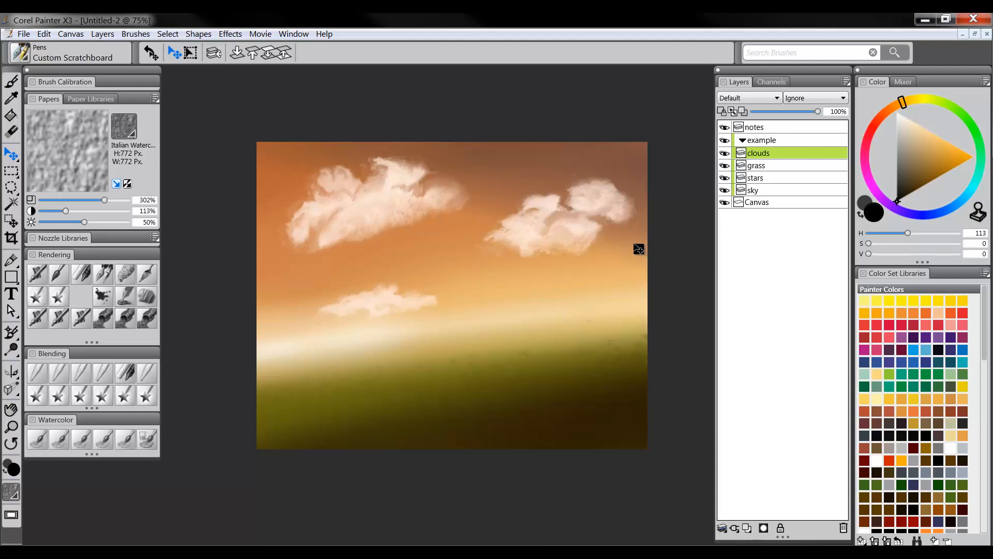
mouse_move(576, 238)
mouse_down()
mouse_move(567, 244)
mouse_move(577, 235)
mouse_up()
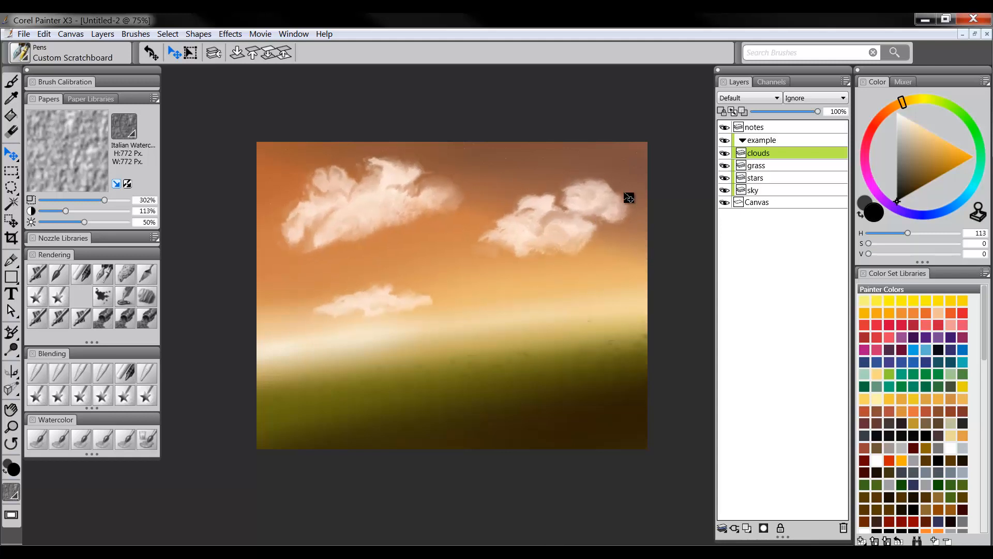
Try rectangular selections around the upper-left cloud and the lower cloud, and deselect.
click(11, 172)
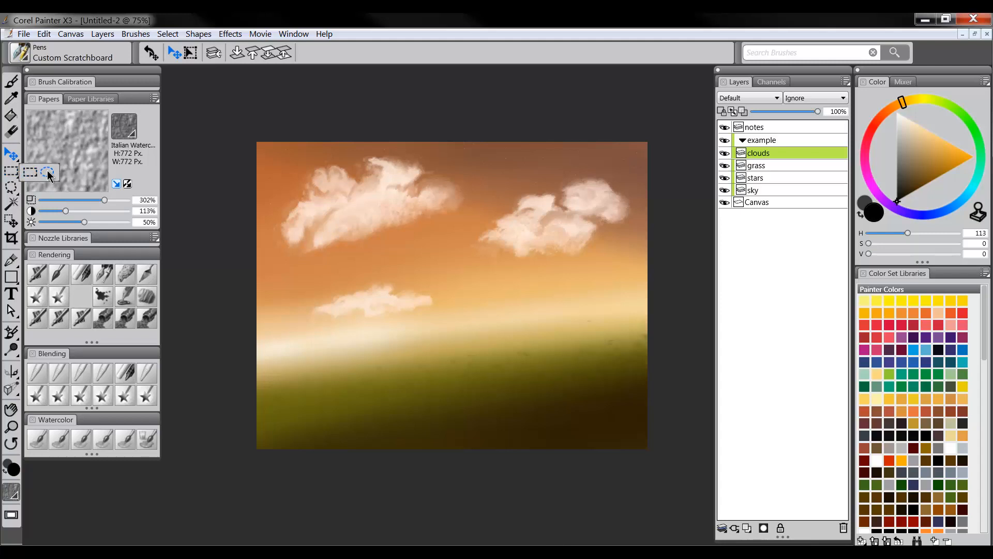
click(30, 172)
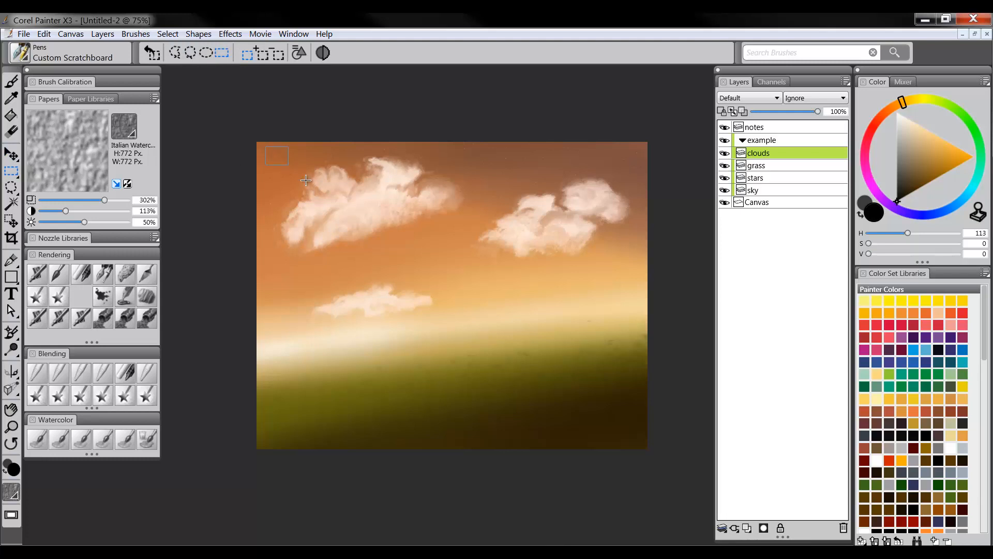
drag(306, 180, 468, 257)
drag(305, 278, 451, 332)
click(357, 255)
Try a freehand Lasso selection around the upper-left cloud and deselect it.
click(10, 188)
click(31, 189)
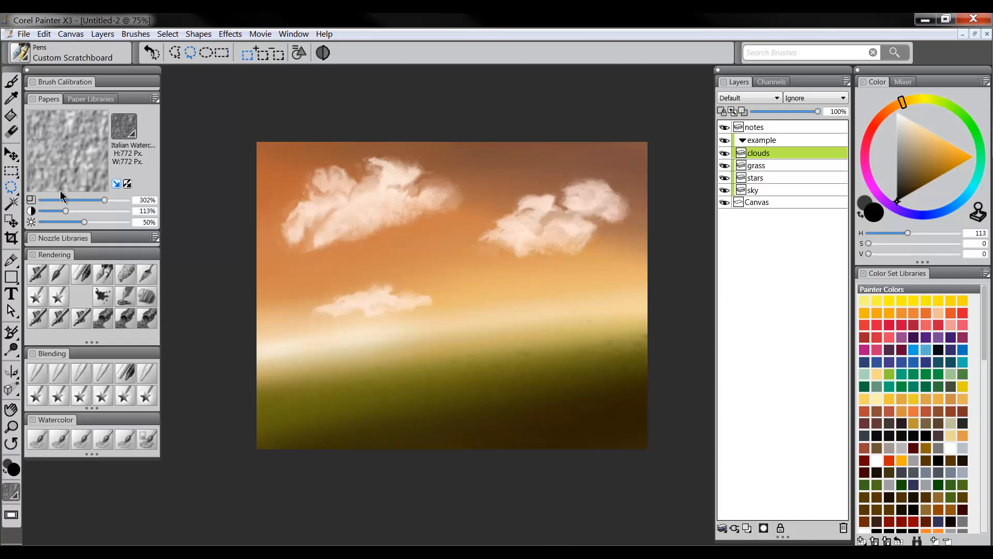
mouse_move(274, 204)
mouse_down()
mouse_move(272, 255)
mouse_move(298, 268)
mouse_move(466, 226)
mouse_move(470, 177)
mouse_move(405, 143)
mouse_move(304, 159)
mouse_move(276, 187)
mouse_up()
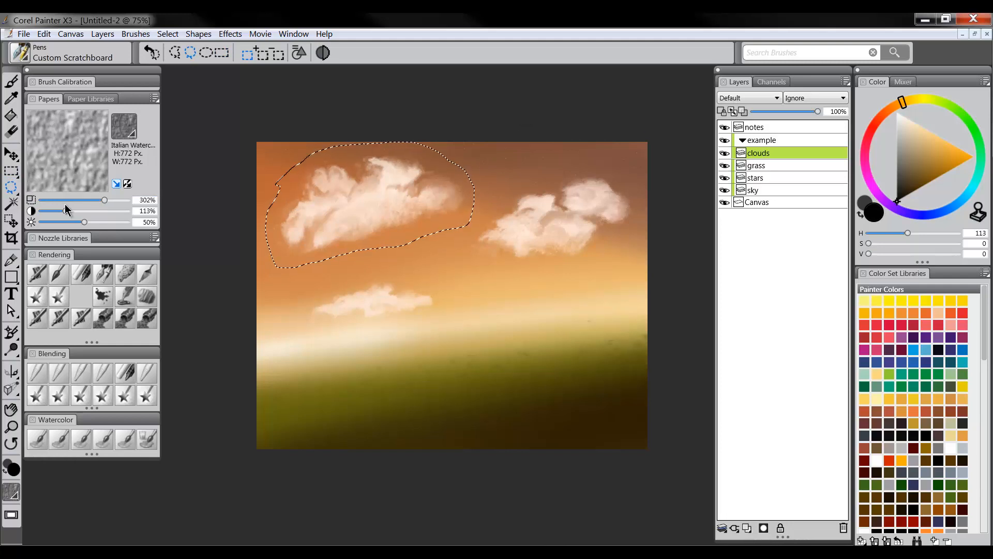
click(284, 164)
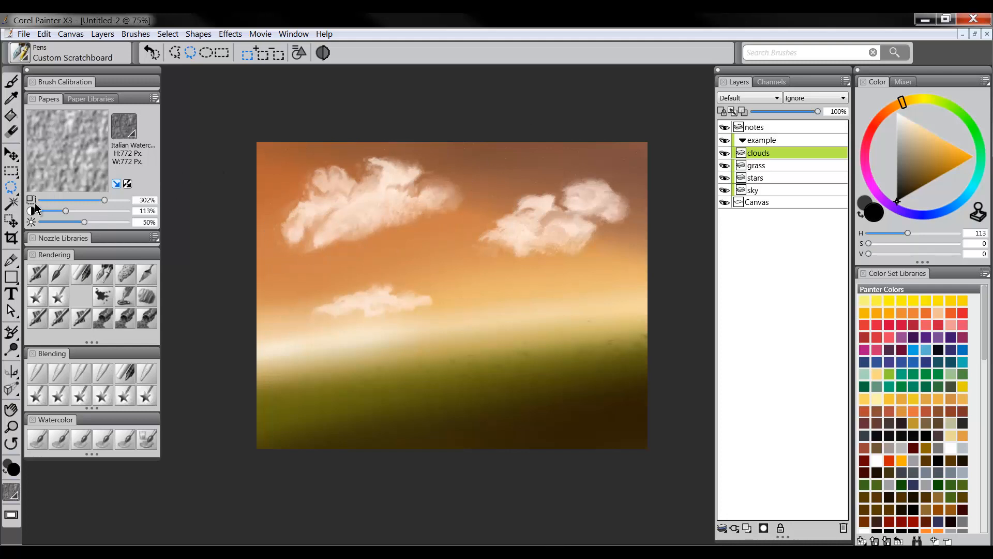
Outline the upper-left cloud with a closed Polygonal Selection on the clouds layer.
click(10, 189)
click(46, 190)
click(292, 191)
click(278, 203)
click(271, 219)
click(272, 240)
click(276, 258)
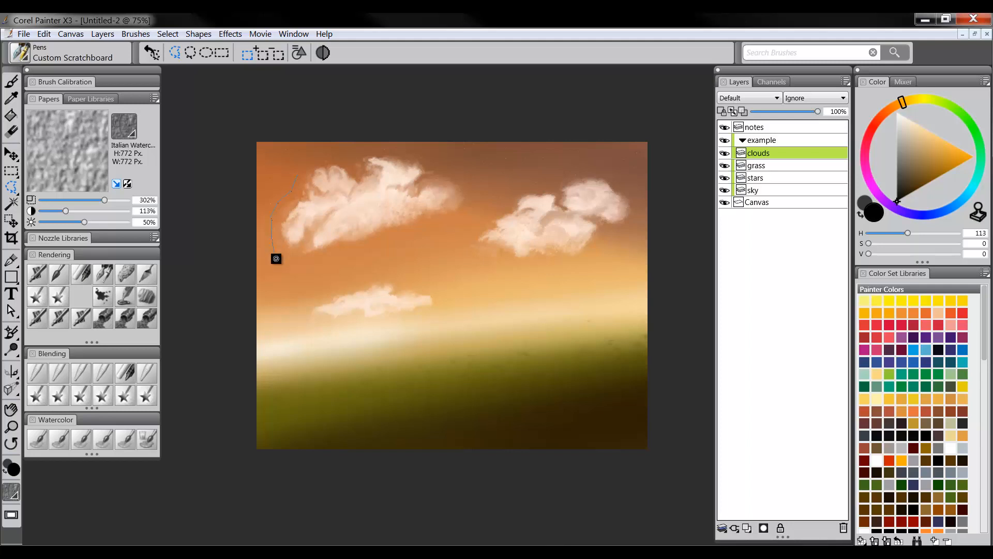
click(313, 268)
click(354, 258)
click(428, 235)
click(452, 230)
click(471, 213)
click(487, 192)
click(464, 171)
click(440, 160)
click(416, 146)
click(368, 147)
click(351, 150)
click(302, 165)
Cut the selected cloud from the clouds layer and paste it in place as a new layer.
click(44, 33)
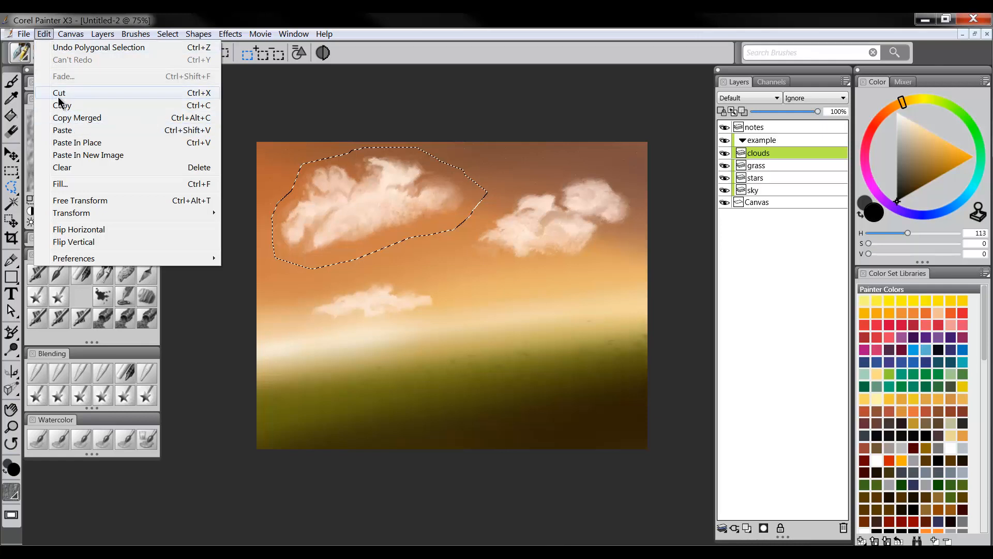
click(83, 15)
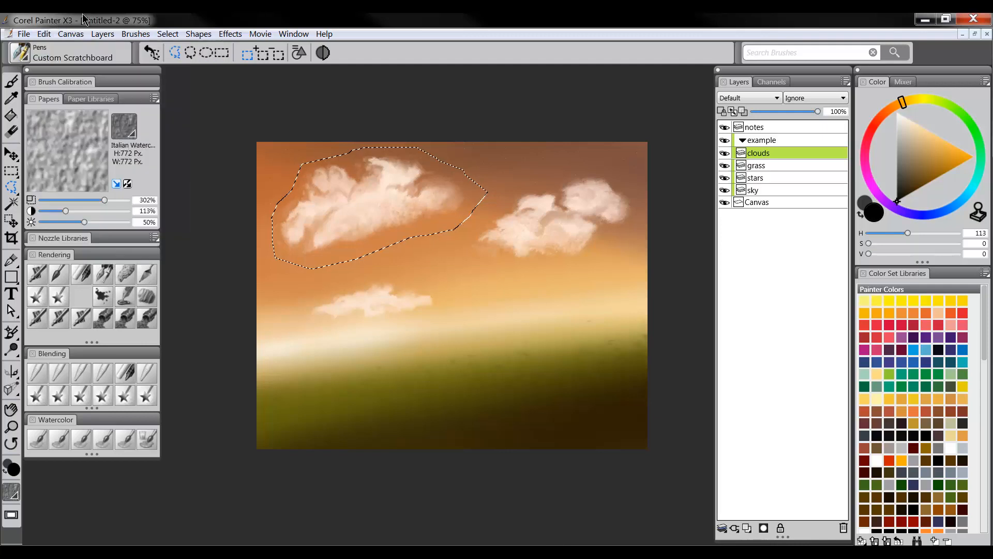
key(ctrl+x)
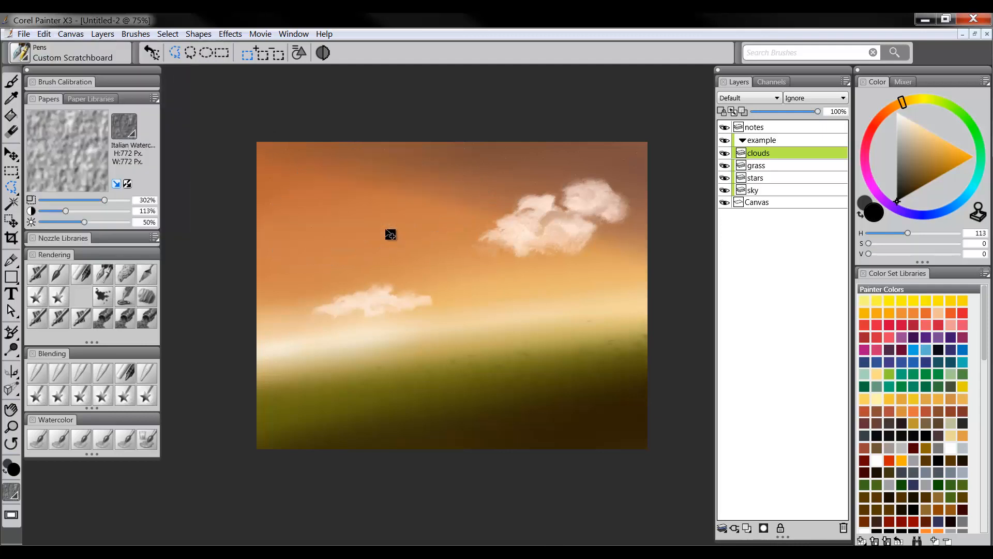
key(ctrl+v)
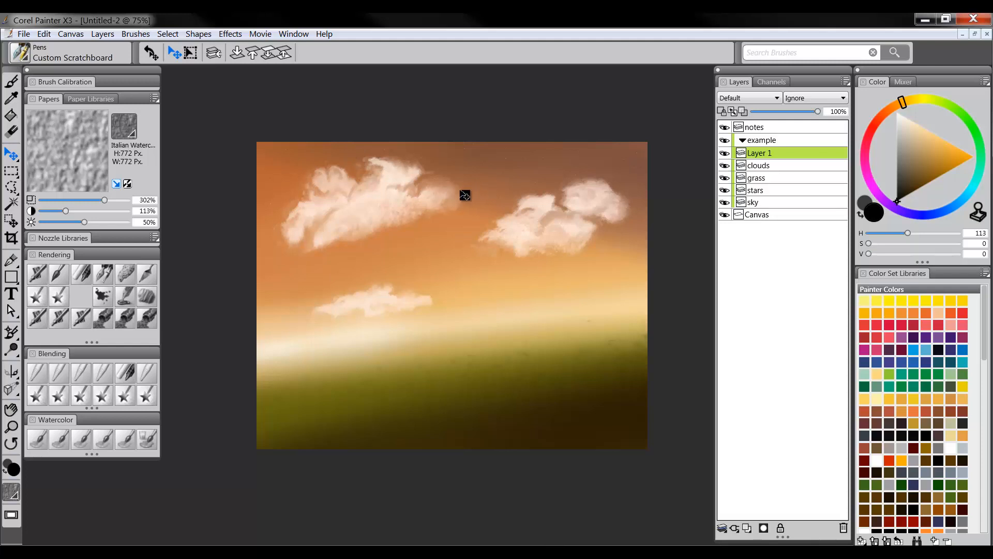
Rename the pasted layer cloud-left and move its cloud slightly down.
double_click(756, 156)
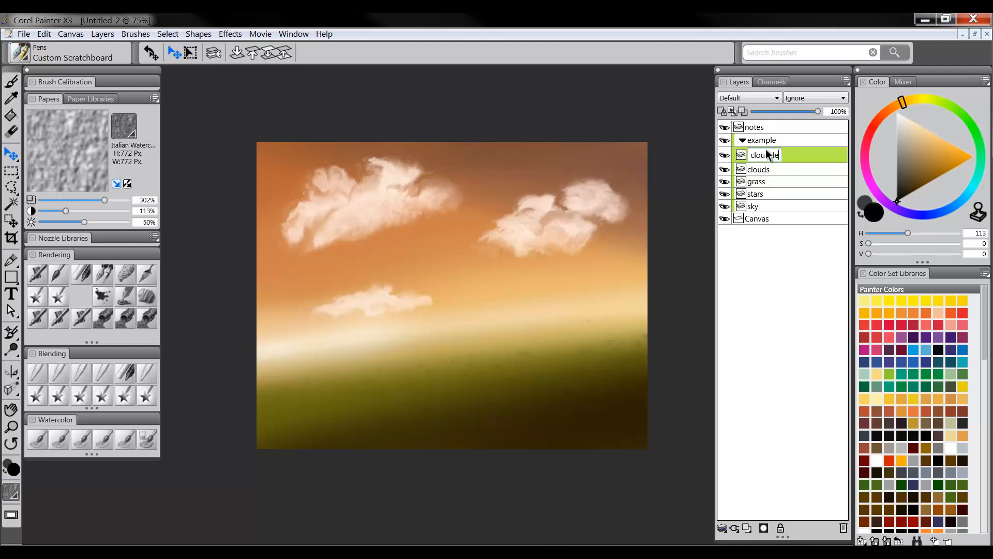
key(Return)
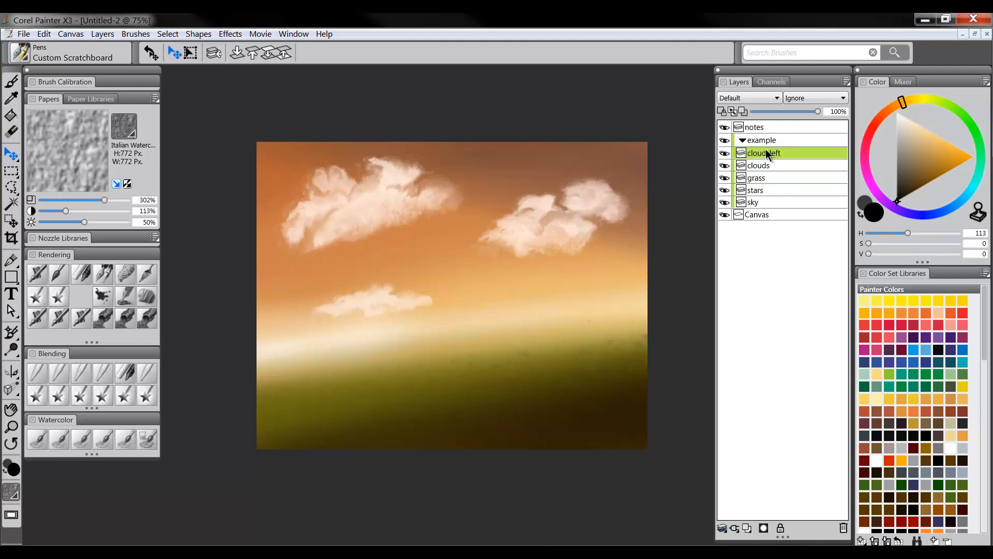
drag(365, 218, 385, 224)
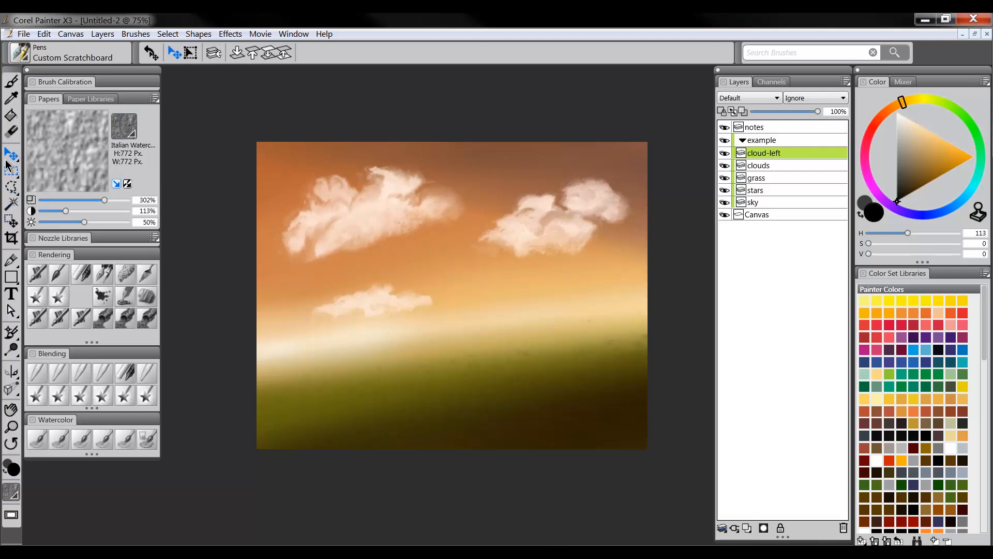
drag(9, 156, 168, 160)
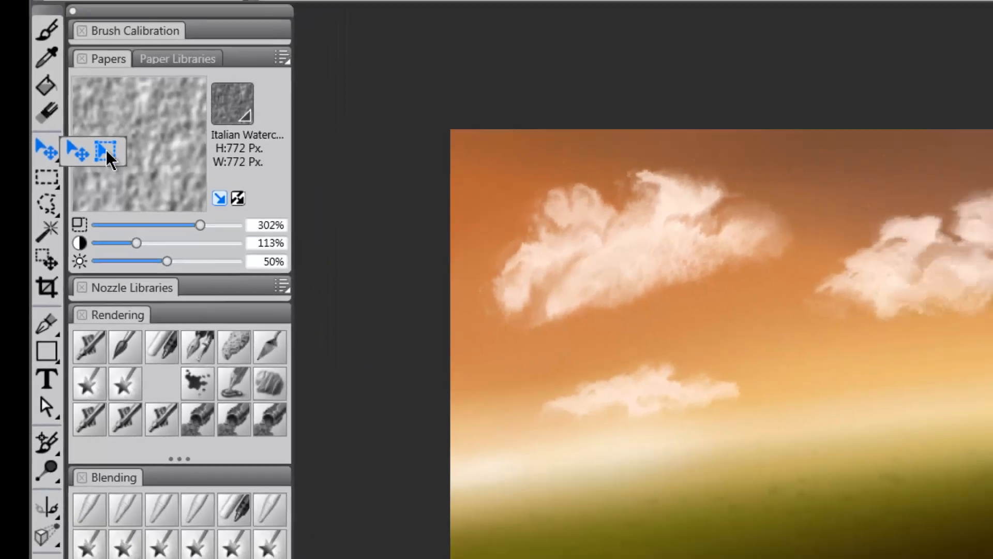
drag(109, 157, 111, 159)
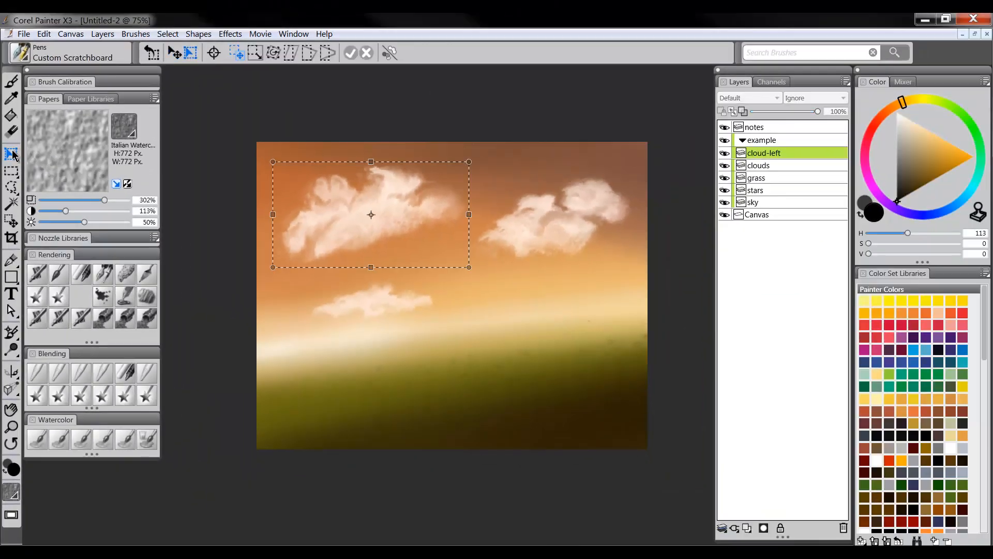
drag(13, 155, 29, 158)
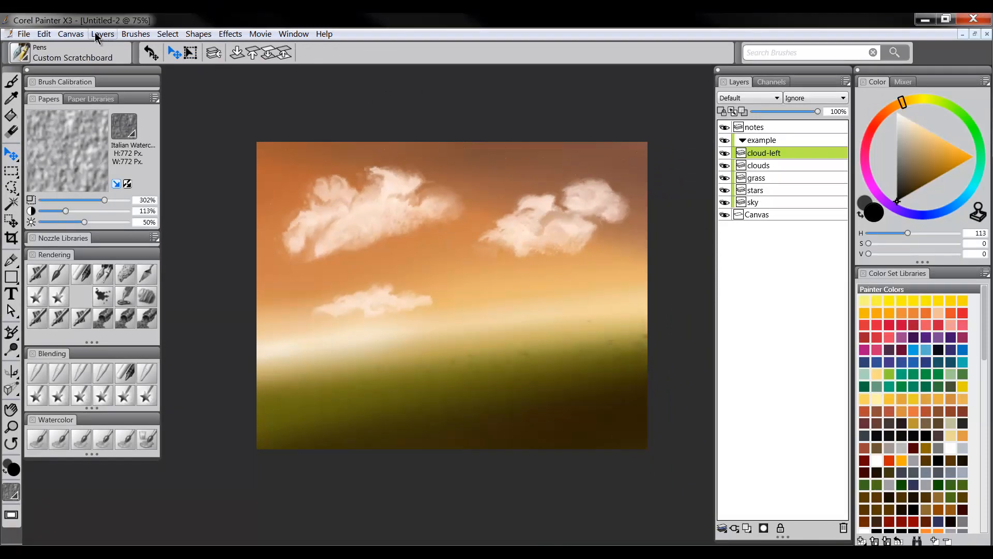
Start a Free Transform on the cloud-left layer, squash the cloud slightly from the top, and shift it a little right.
click(76, 38)
mouse_move(45, 32)
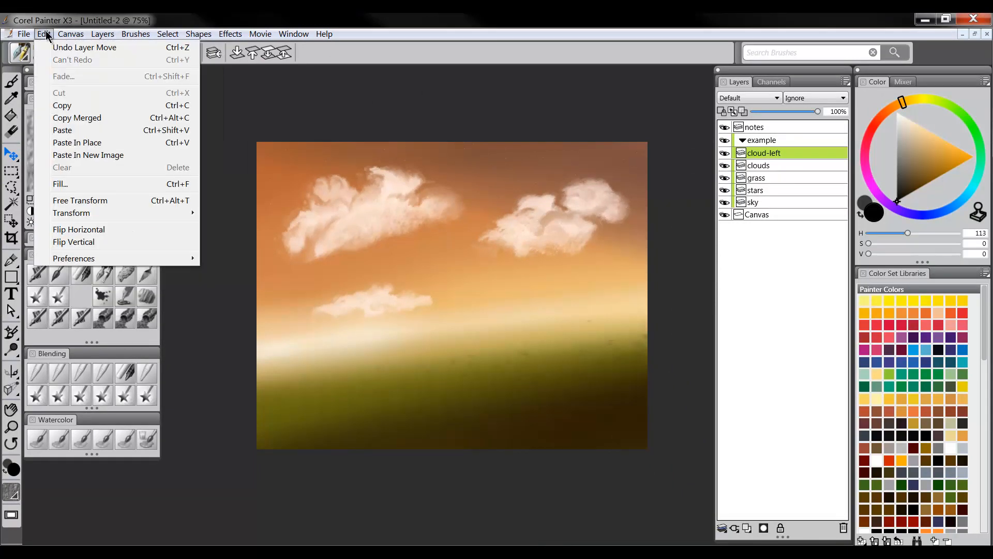
click(79, 201)
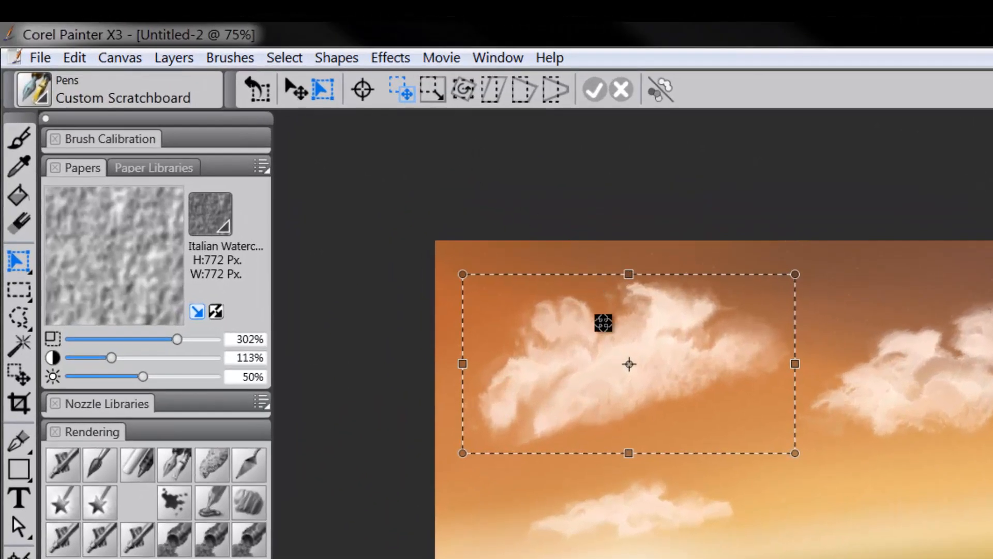
mouse_move(630, 273)
mouse_down()
mouse_move(629, 255)
mouse_move(628, 279)
mouse_up()
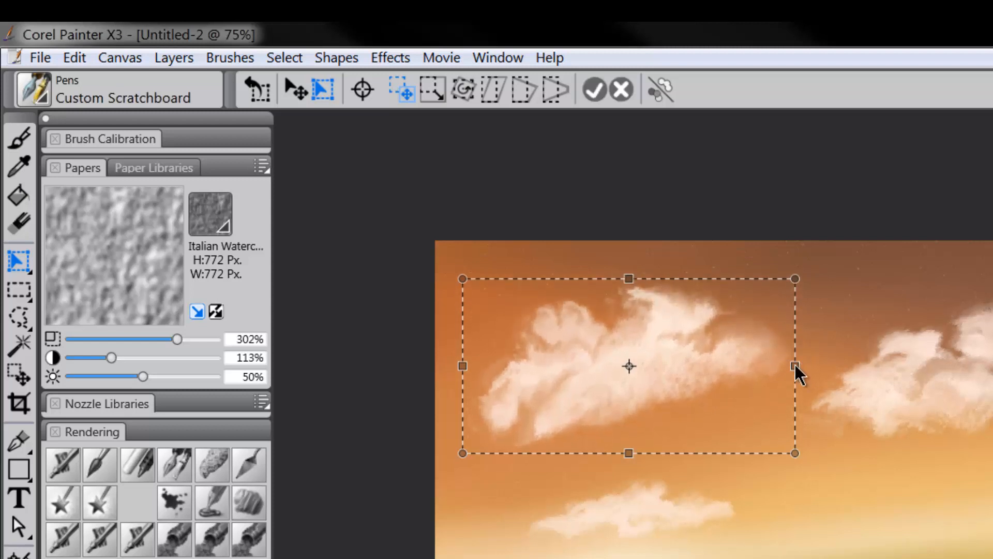
mouse_move(795, 366)
mouse_down()
mouse_move(756, 363)
mouse_move(811, 368)
mouse_up()
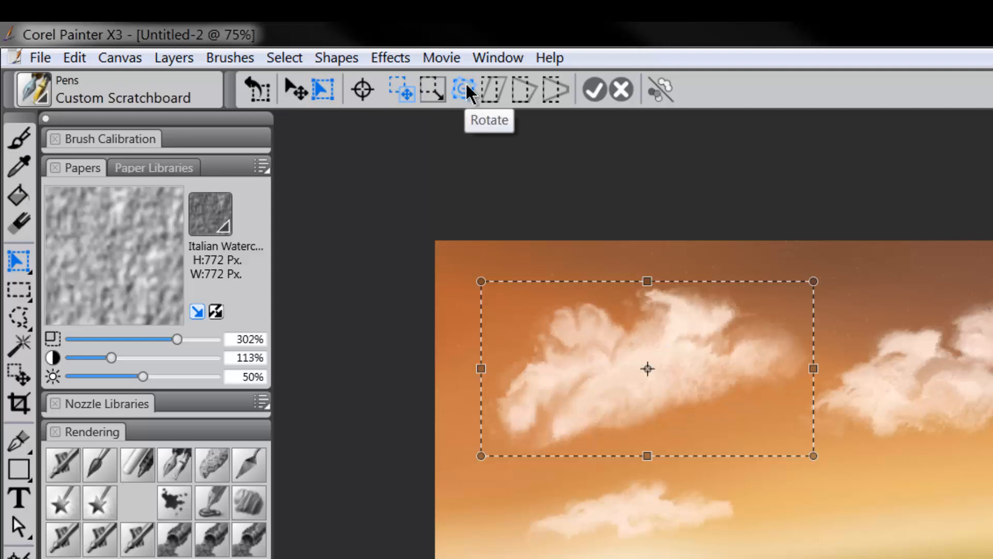
Rotate the upper-left cloud slightly counterclockwise and scale it down from its upper-right corner.
click(463, 91)
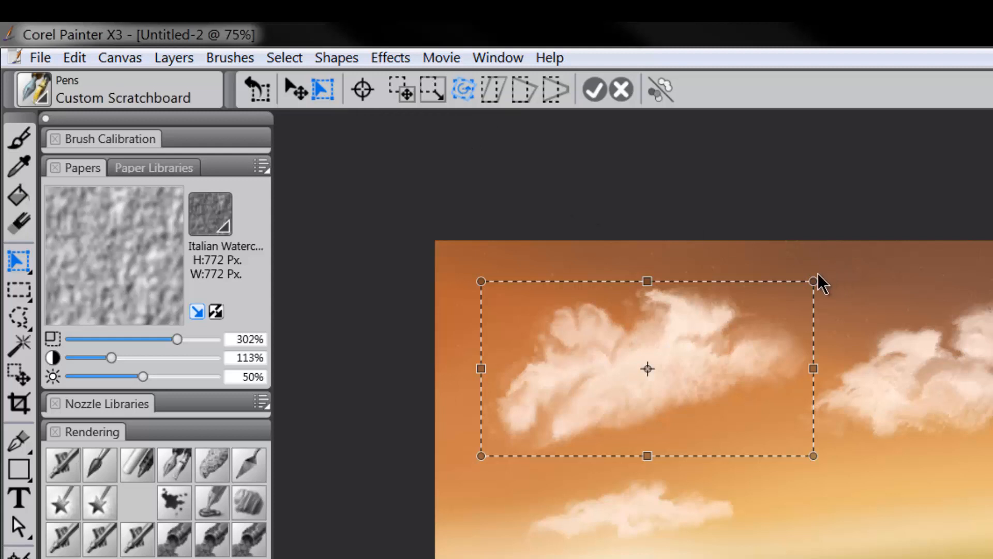
drag(811, 281, 756, 268)
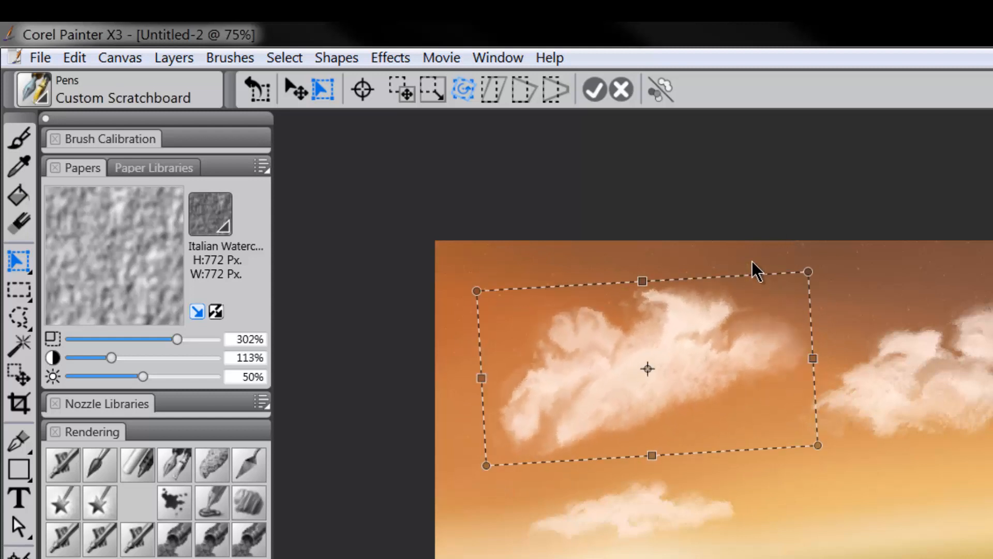
click(431, 92)
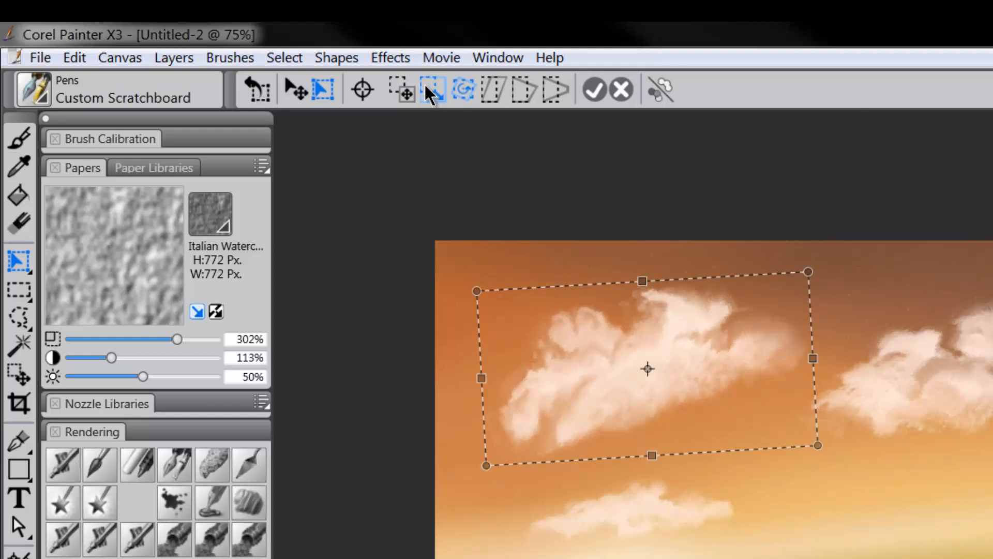
drag(810, 279, 746, 309)
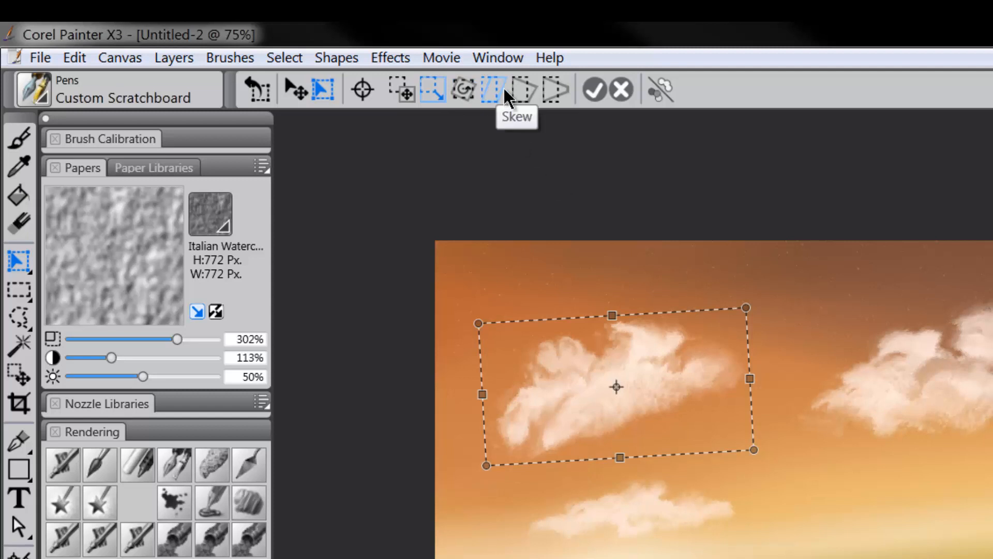
Taper the upper-left cloud toward its top with perspective distortion, commit the transformation, and move the cloud up.
click(555, 96)
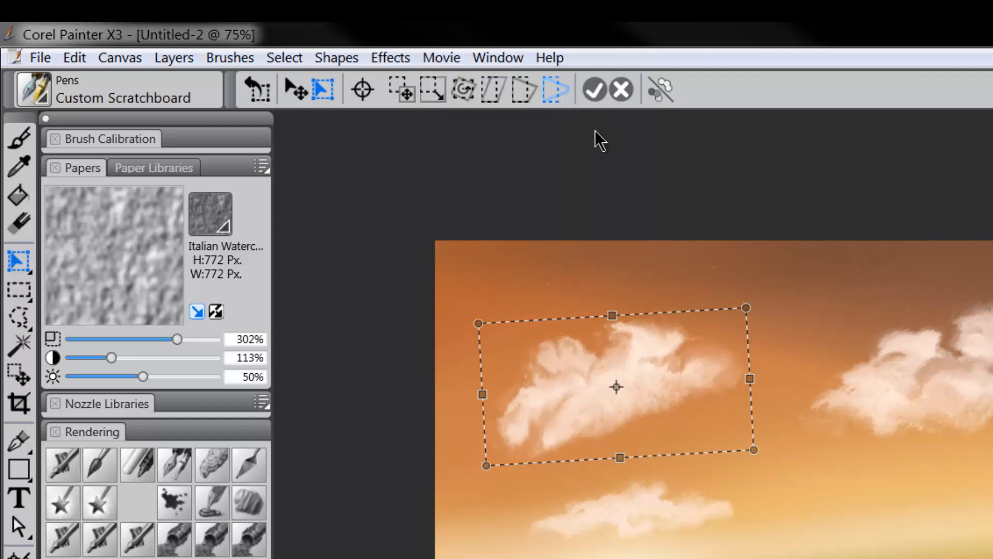
drag(745, 308, 684, 309)
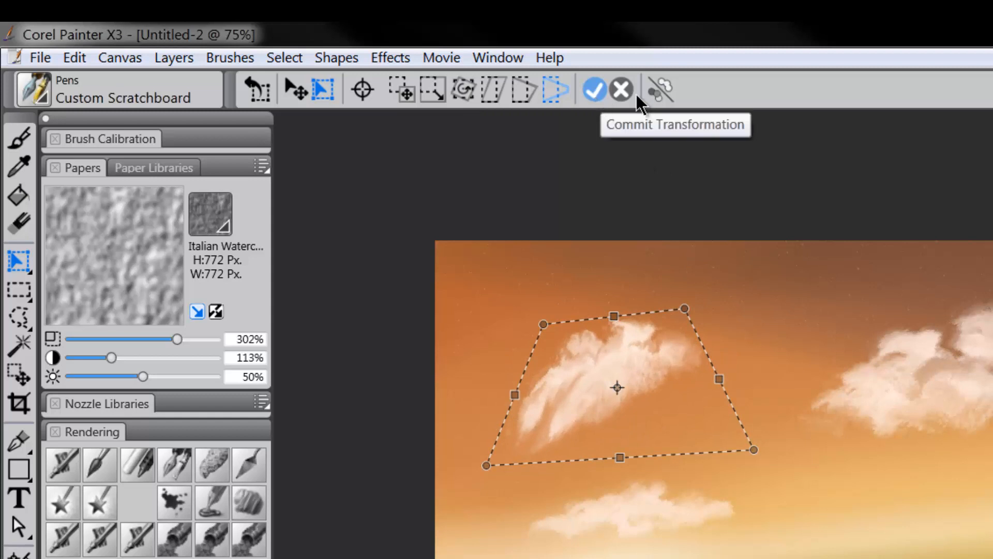
click(595, 90)
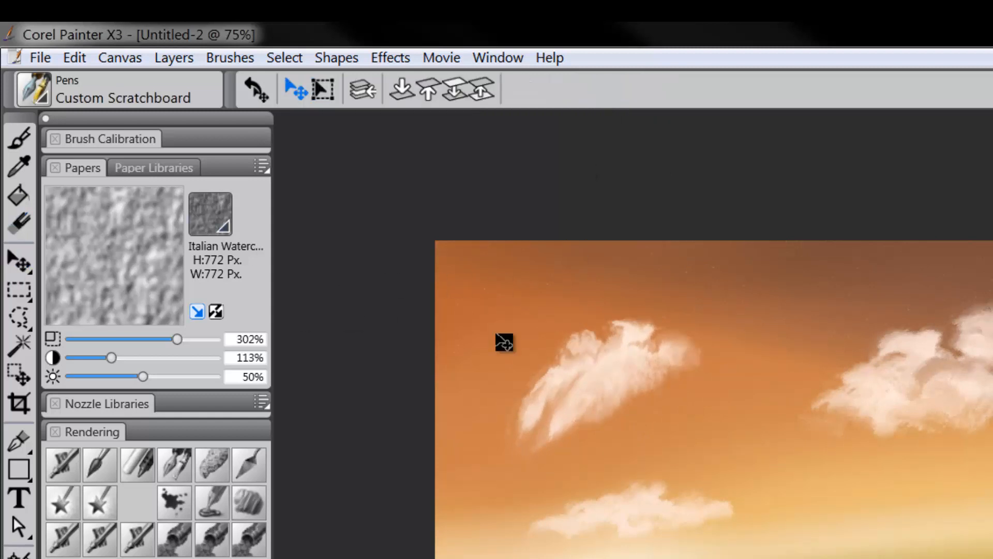
drag(638, 388, 655, 333)
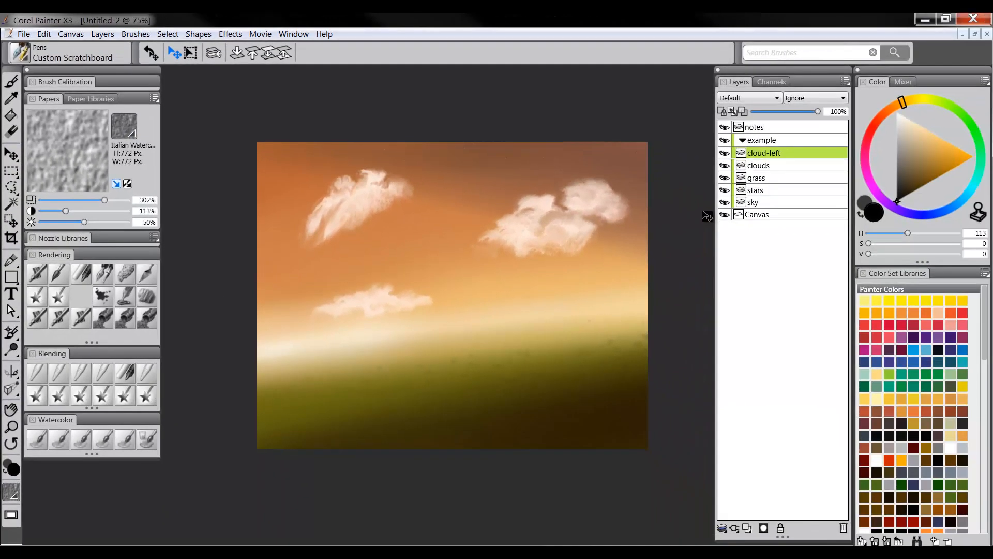
Enclose the small lower cloud on the clouds layer in an oval selection, then cut it and paste it in place as its own layer.
drag(769, 419, 751, 398)
click(771, 165)
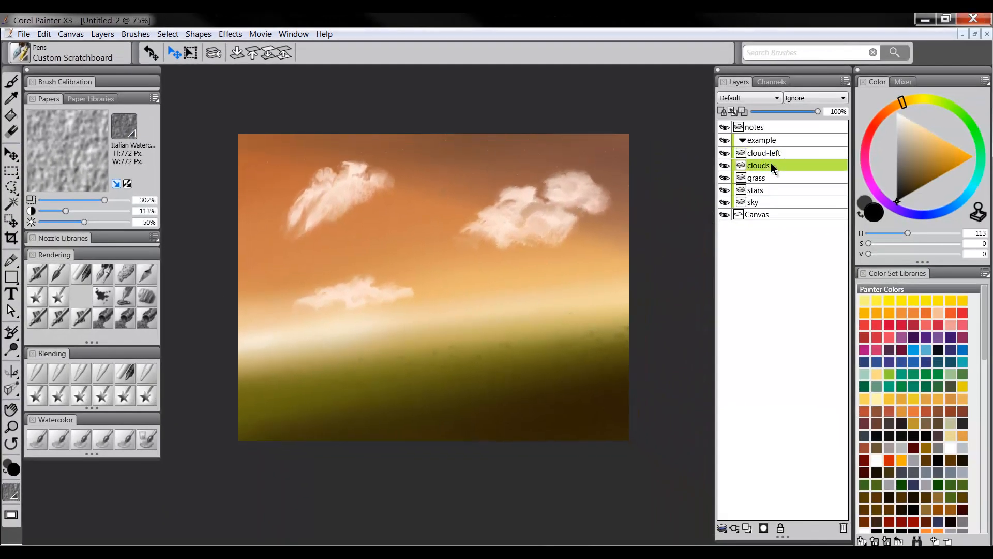
click(725, 165)
click(724, 166)
click(14, 174)
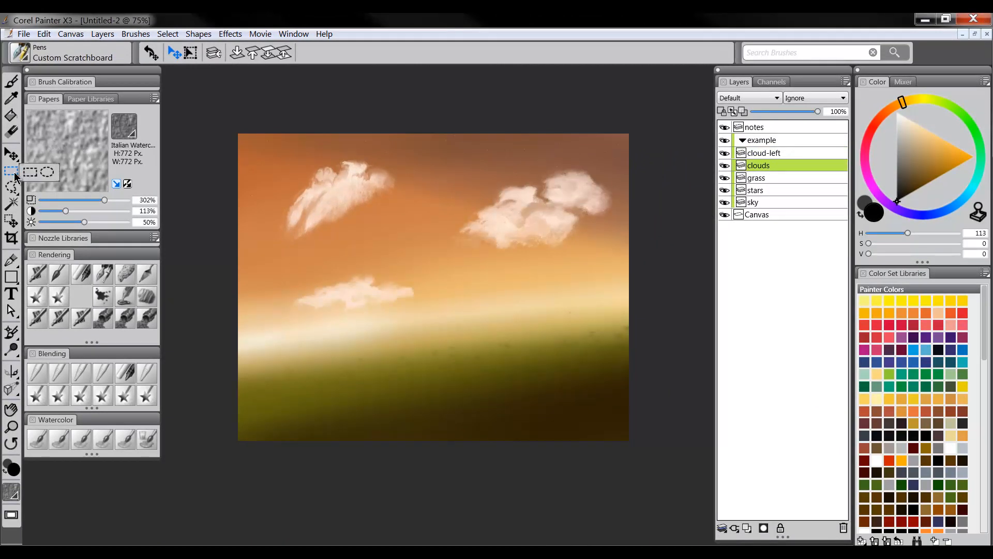
click(47, 172)
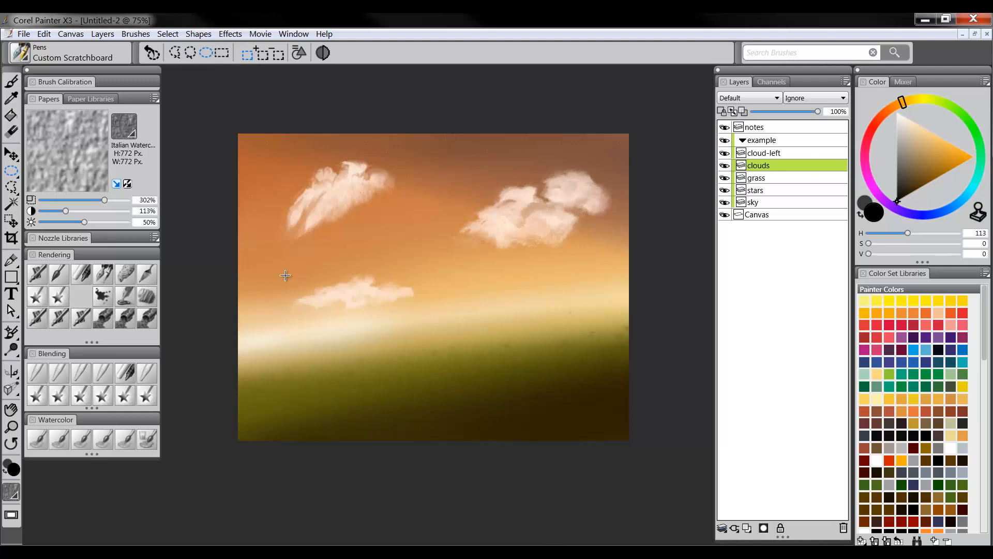
drag(270, 260, 375, 306)
mouse_move(438, 316)
mouse_down()
mouse_move(461, 324)
mouse_move(446, 333)
mouse_up()
key(ctrl+x)
key(ctrl+v)
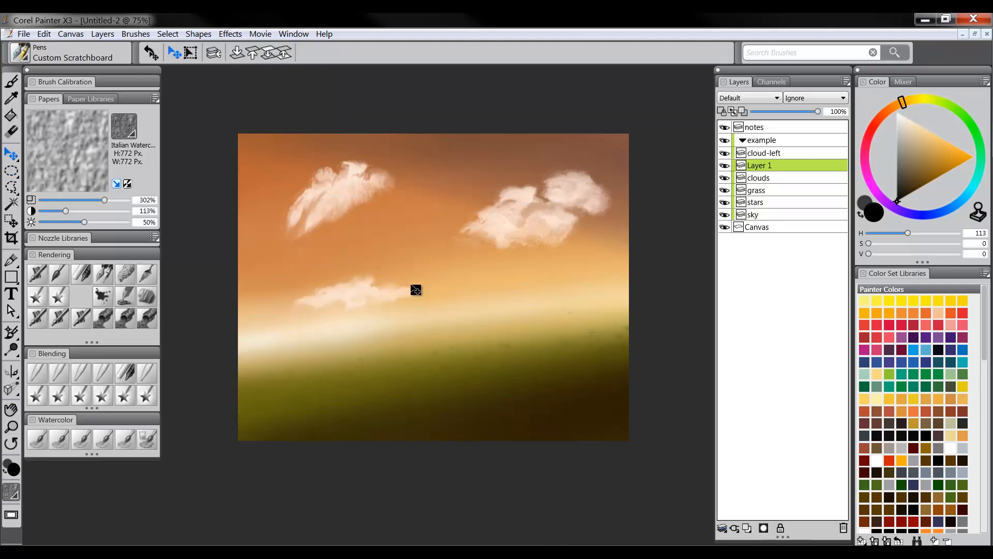
Rename the pasted layer small-cloud and move its cloud slightly up and to the right.
double_click(760, 165)
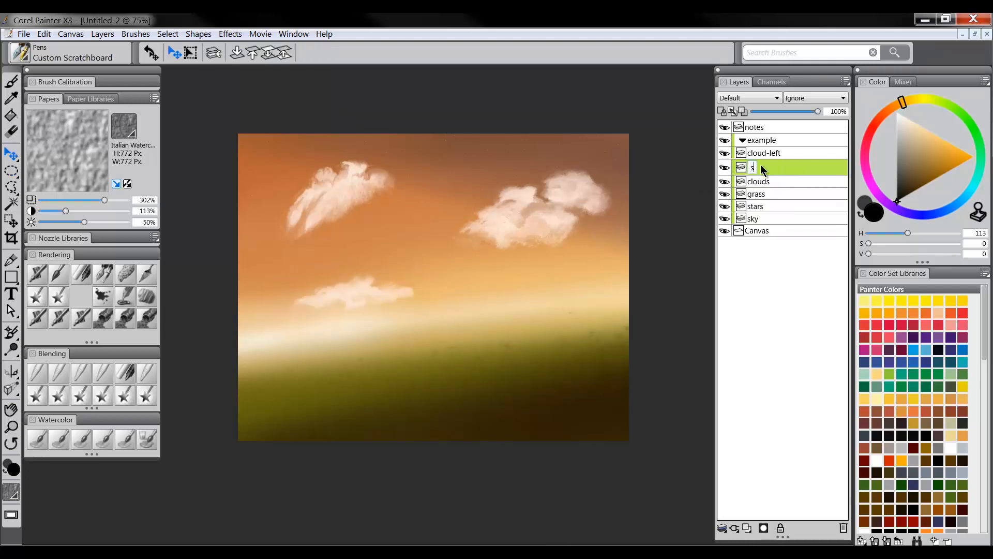
text(small-cloud)
key(Return)
drag(385, 295, 394, 280)
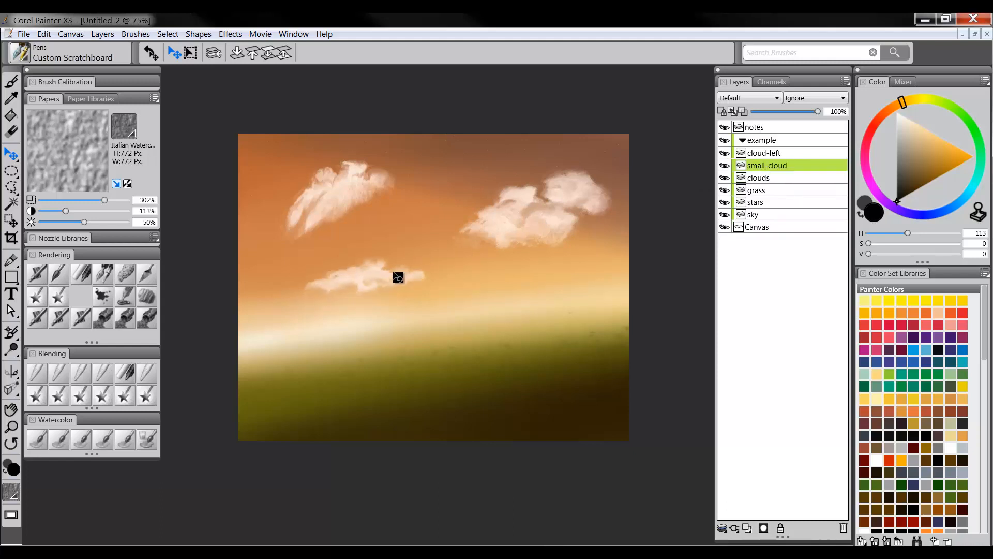
Squash the small cloud vertically from its top edge with the Transform tool and commit the transformation.
drag(14, 151, 49, 158)
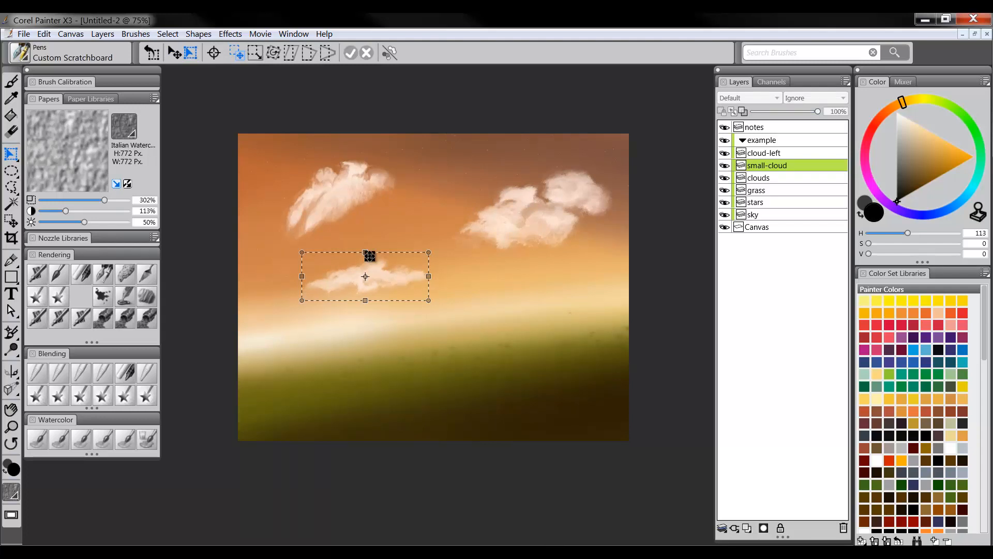
drag(365, 253, 368, 271)
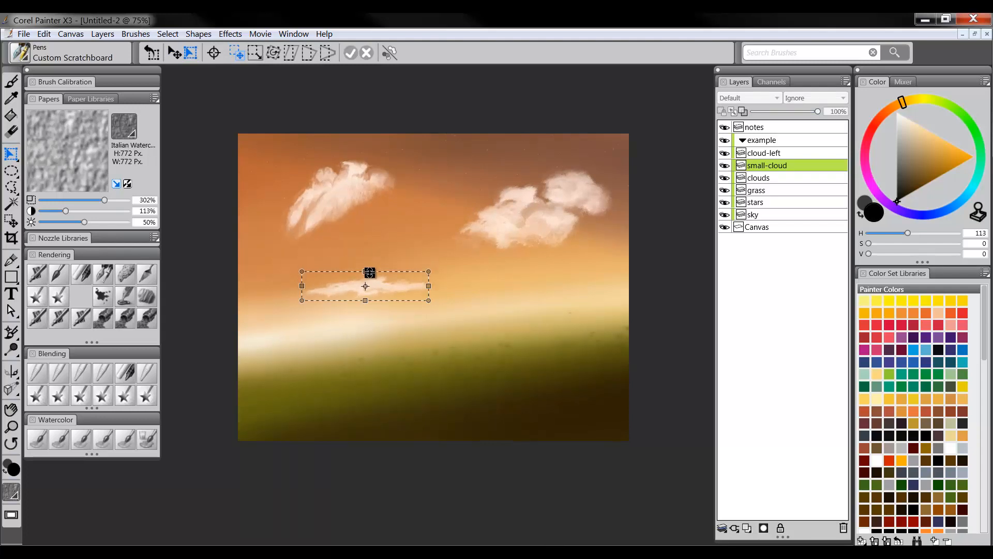
click(351, 53)
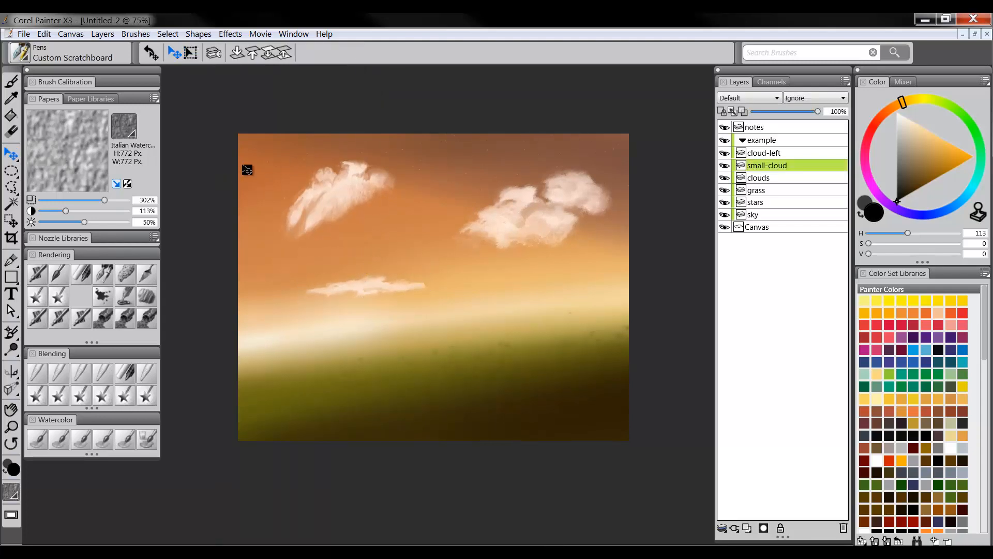
Narrow the small cloud from its upper-right corner with the Transform tool, commit the transformation, and move the cloud slightly up.
click(6, 156)
click(48, 155)
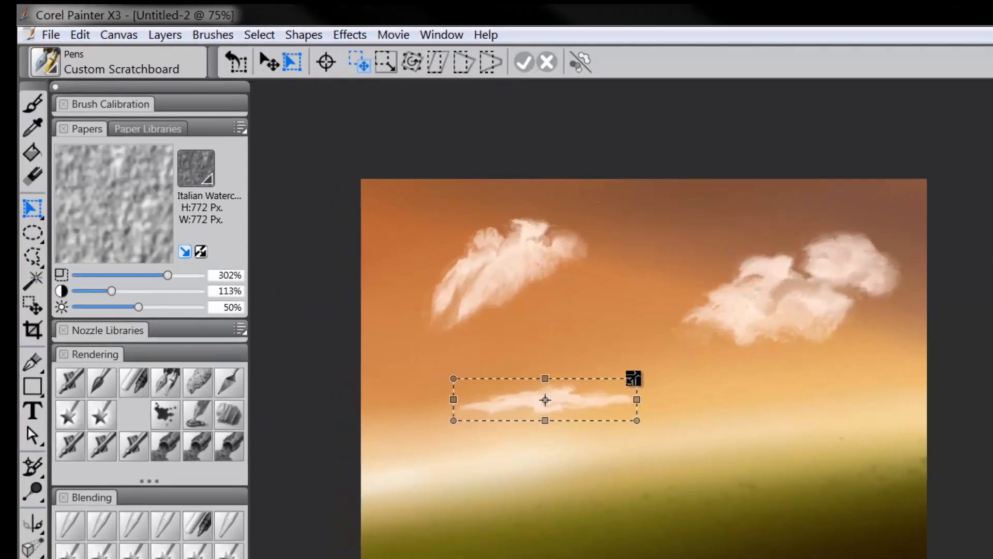
drag(633, 378, 584, 373)
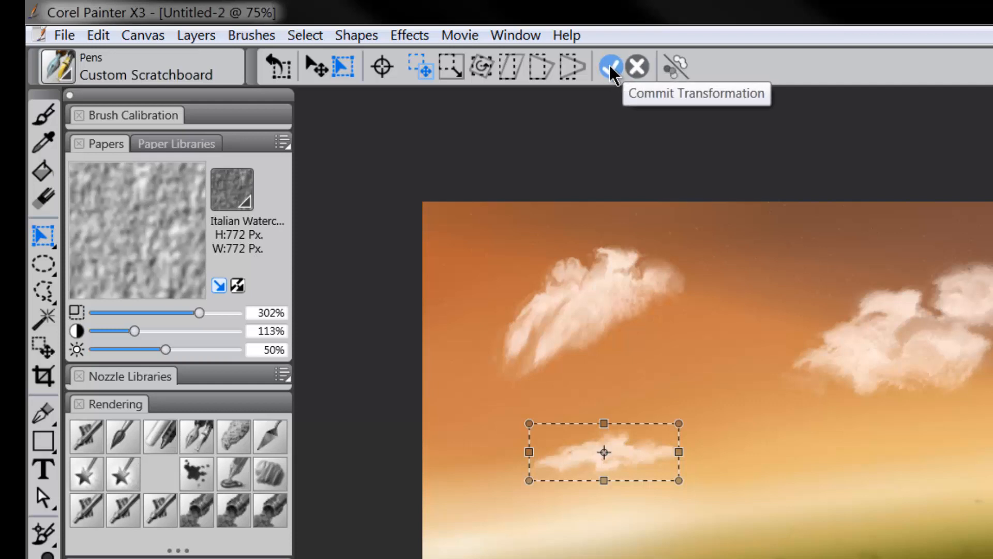
click(611, 67)
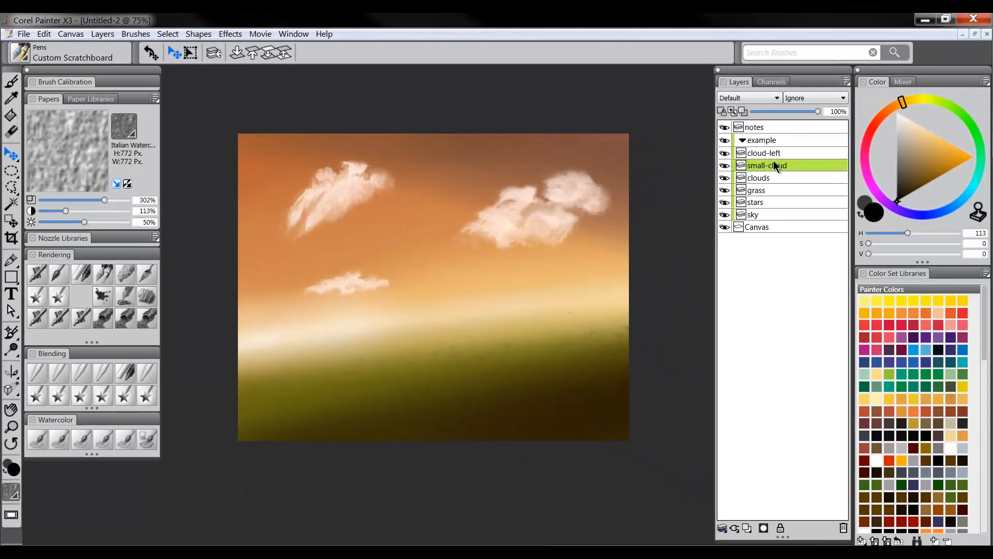
drag(461, 357, 460, 340)
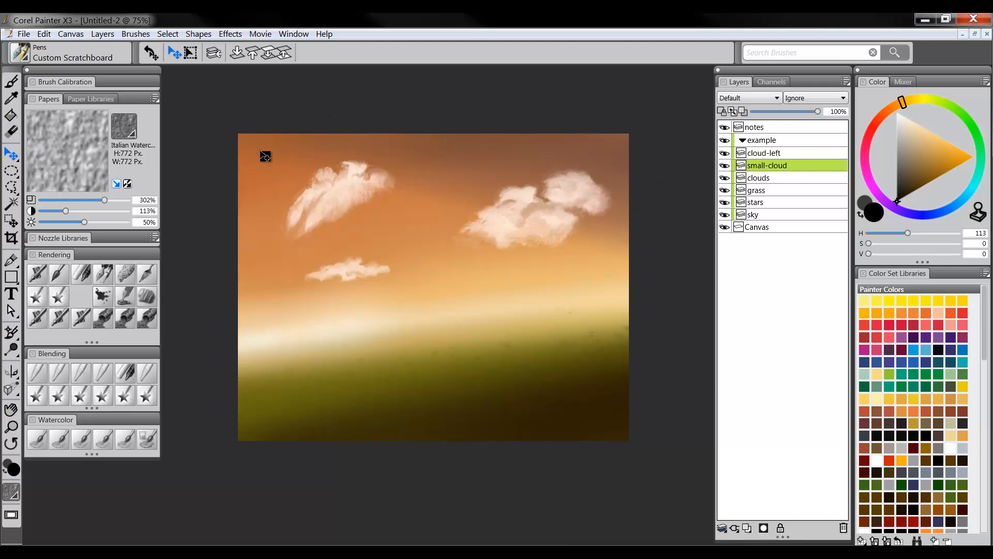
Select the cloud-left, small-cloud and clouds layers together, toggling cloud-left and small-cloud out of and back into the selection.
click(775, 154)
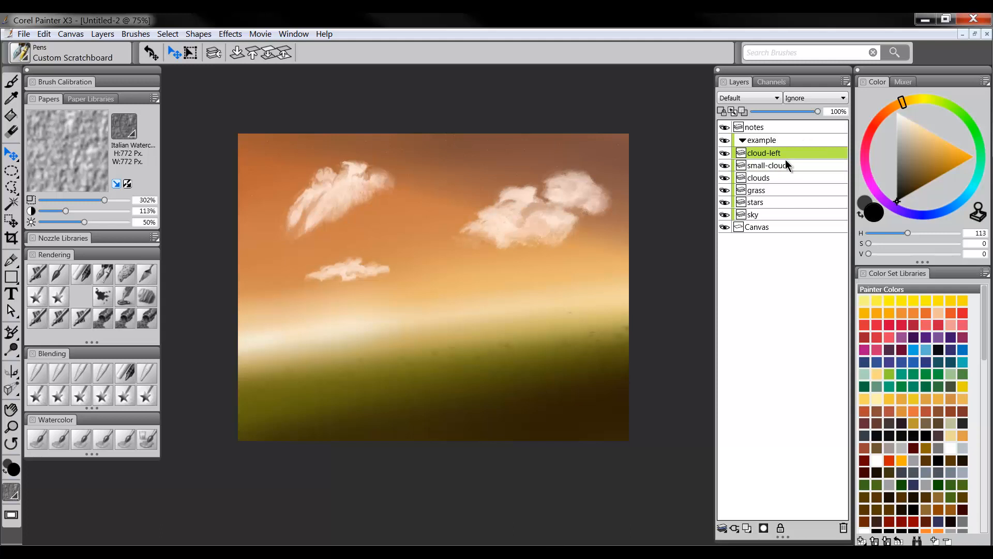
shift+click(763, 178)
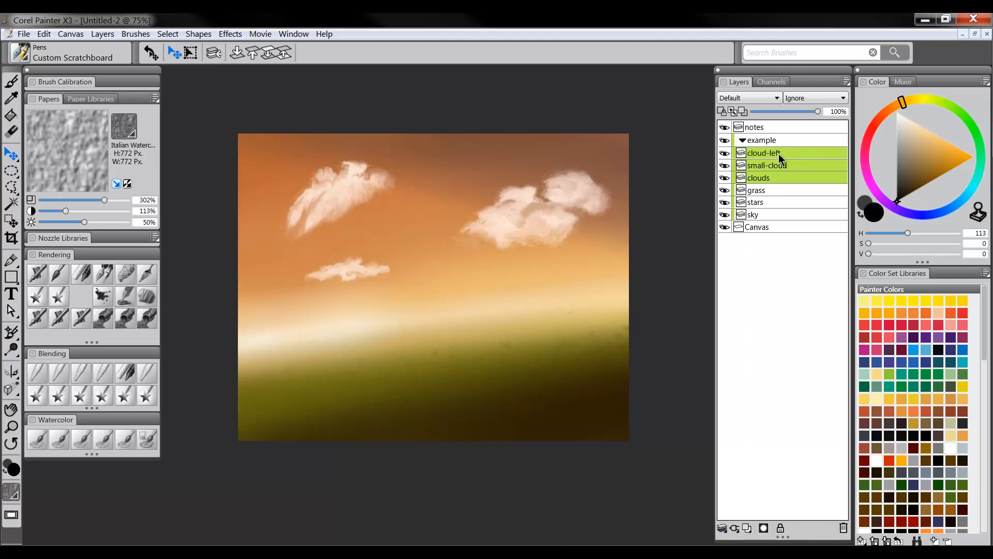
ctrl+click(778, 154)
ctrl+click(777, 155)
ctrl+click(777, 166)
ctrl+click(777, 166)
Rotate the three selected cloud layers together counterclockwise with Free Transform, commit the transformation, and shift them slightly down and left.
click(44, 33)
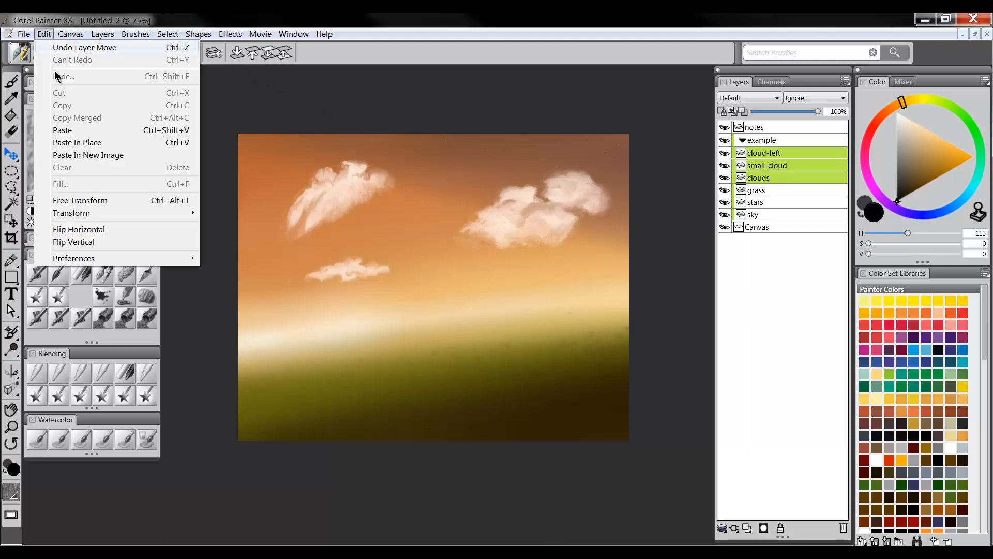
click(86, 200)
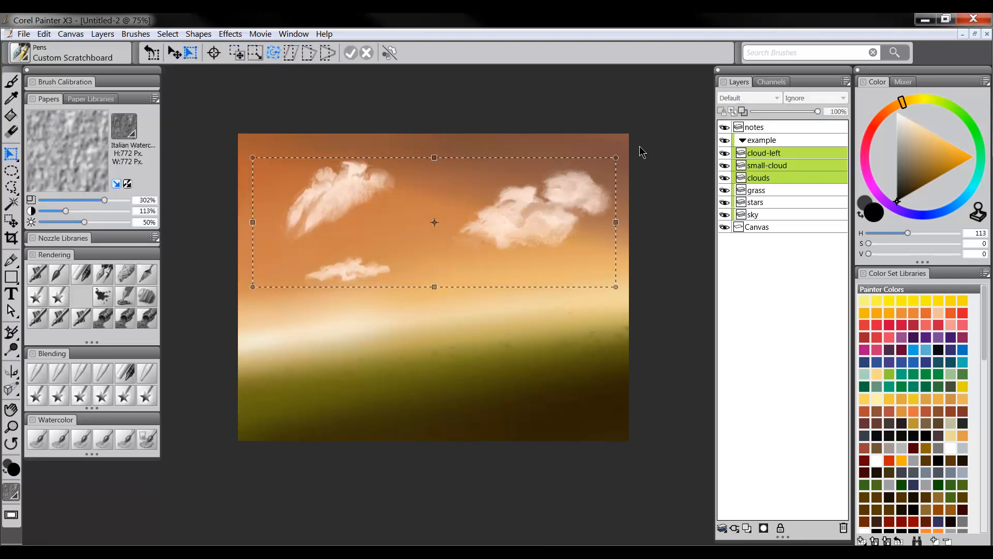
drag(616, 159, 597, 118)
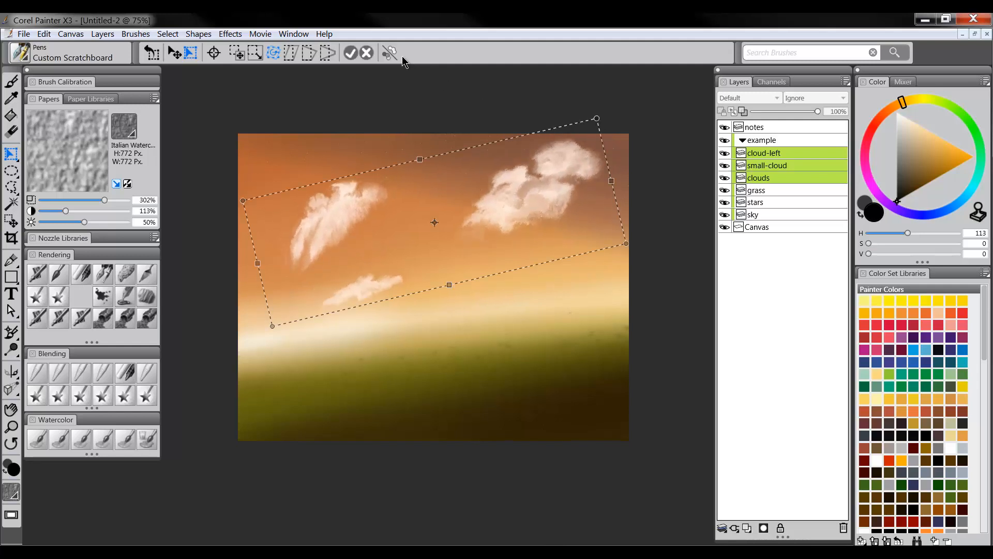
click(351, 53)
drag(585, 171, 584, 182)
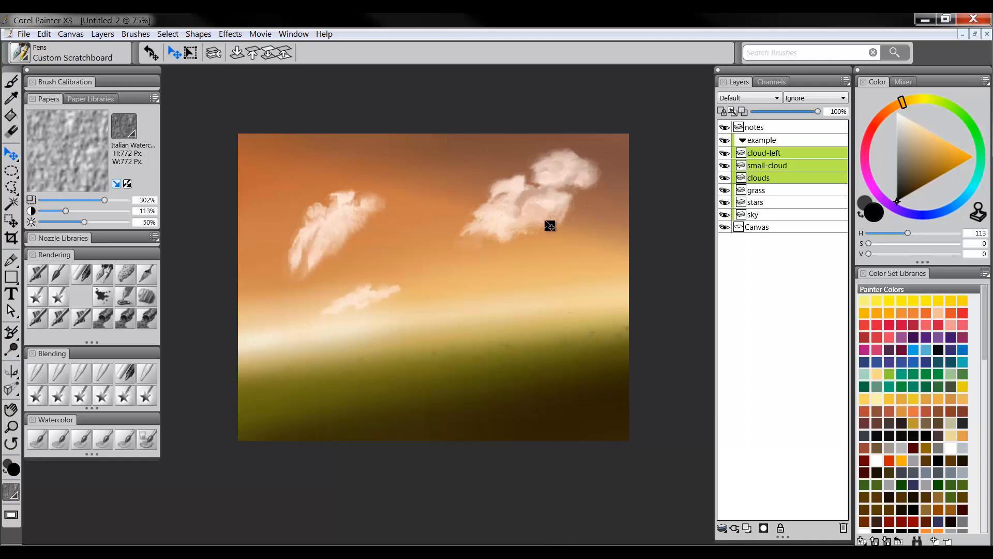
drag(550, 224, 548, 224)
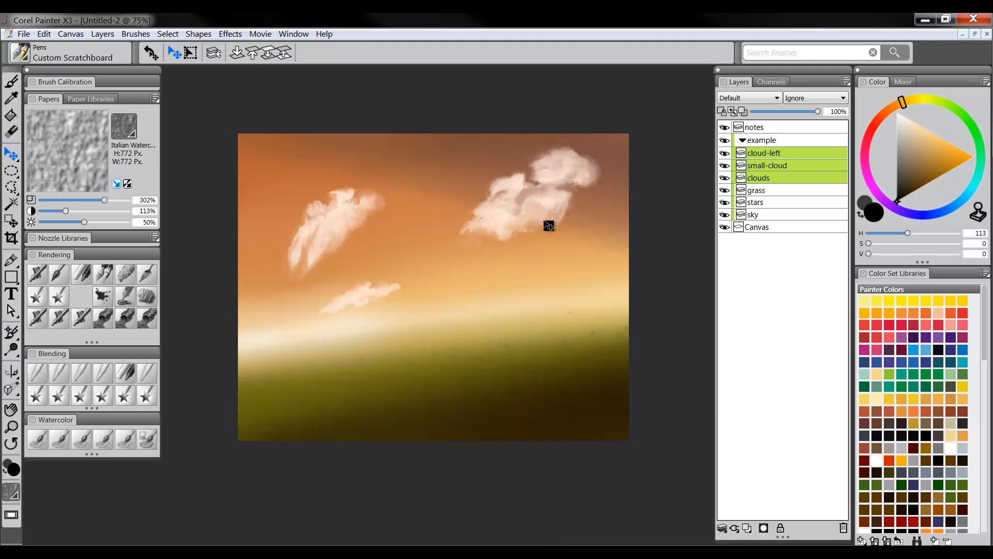